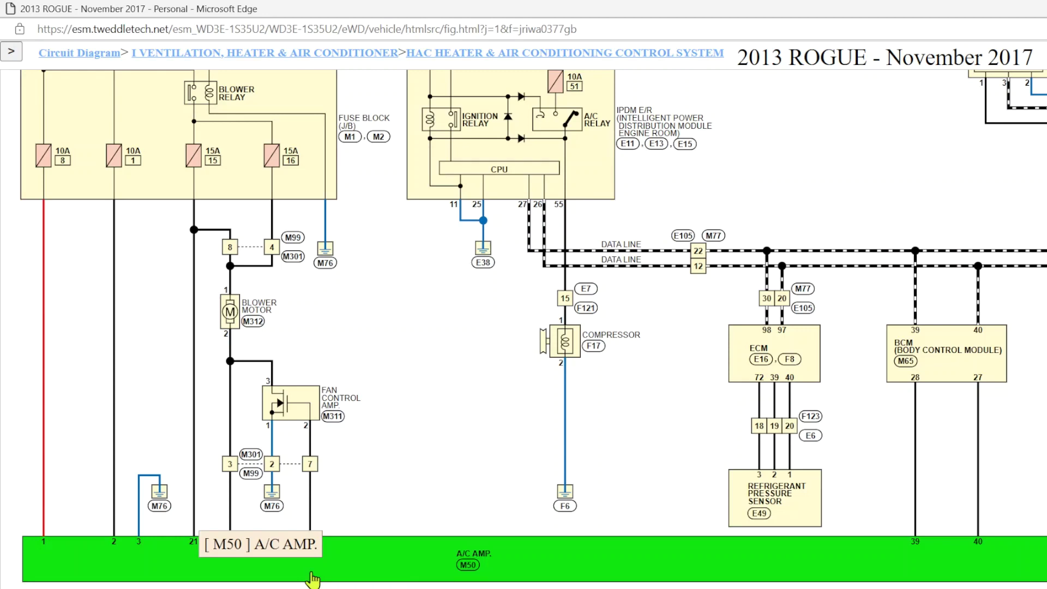
Highlight the A/C AMP (M50) unit and scroll the diagram right toward its CAN system lines.
{"action": "left_click", "coordinate": [238, 567]}
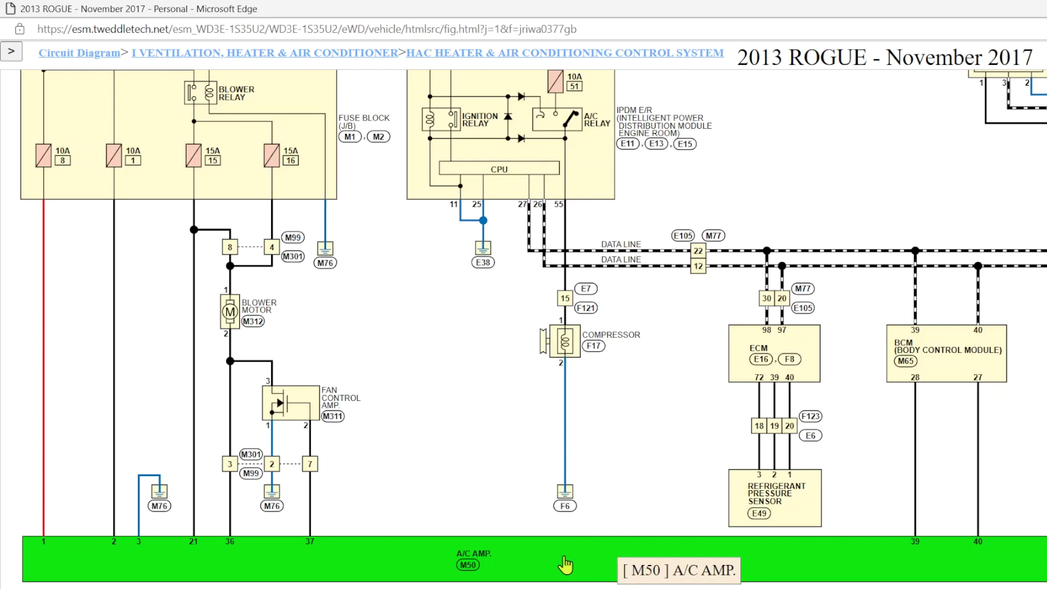
{"action": "scroll", "coordinate": [588, 543], "scroll_direction": "right", "scroll_amount": 3}
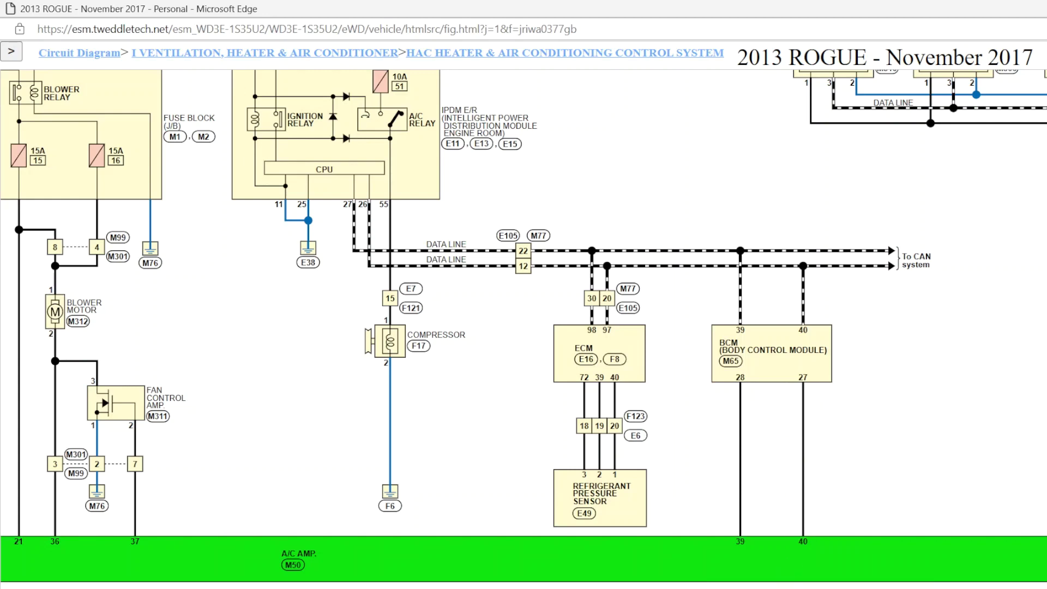
{"action": "scroll", "coordinate": [524, 320], "scroll_direction": "right", "scroll_amount": 3}
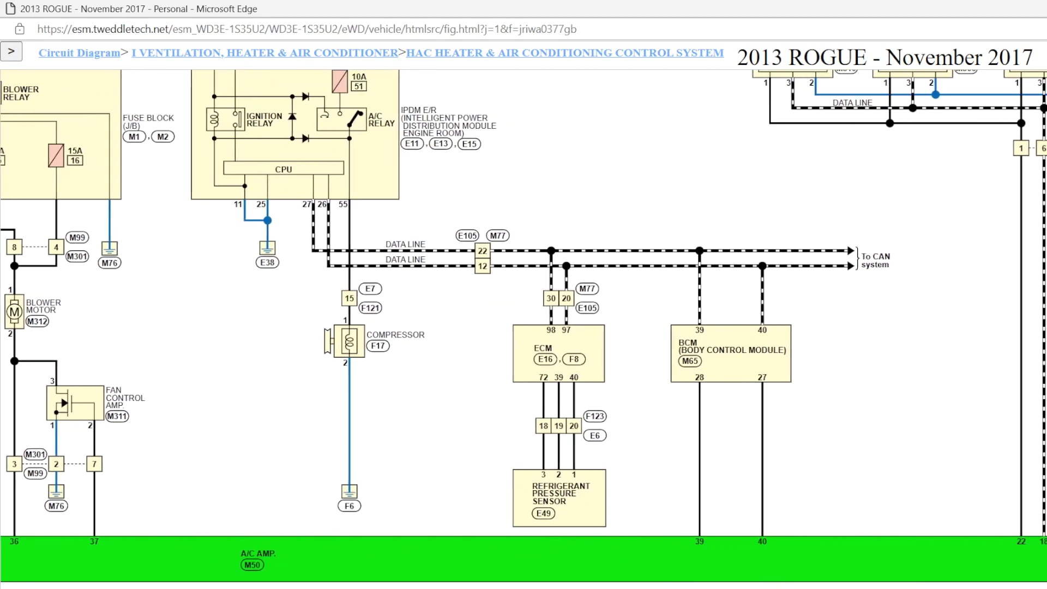
{"action": "scroll", "coordinate": [844, 540], "scroll_direction": "right", "scroll_amount": 5}
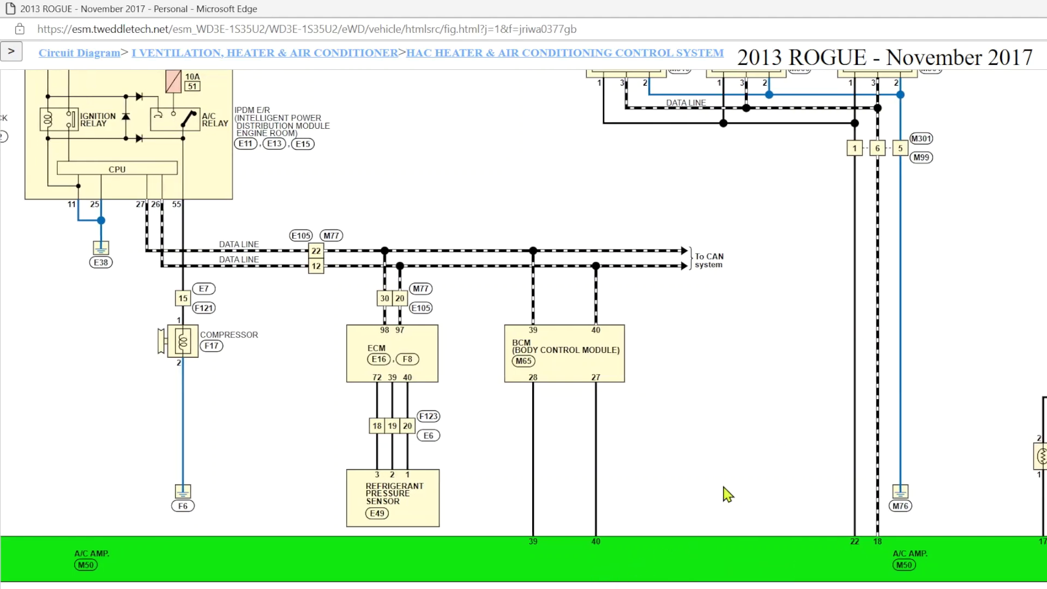
{"action": "scroll", "coordinate": [790, 345], "scroll_direction": "up", "scroll_amount": 2}
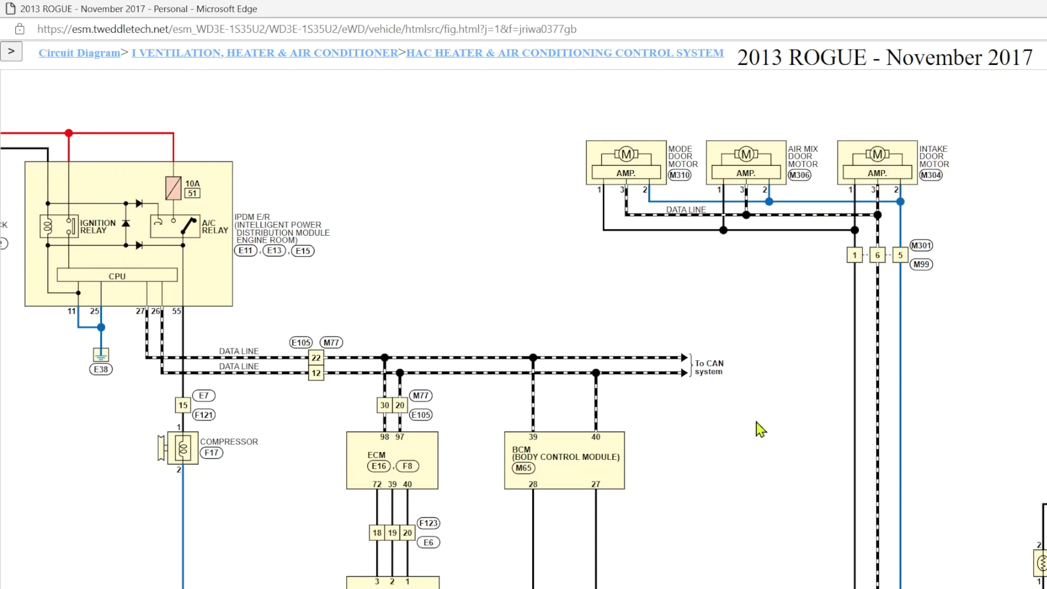
{"action": "scroll", "coordinate": [760, 428], "scroll_direction": "down", "scroll_amount": 2}
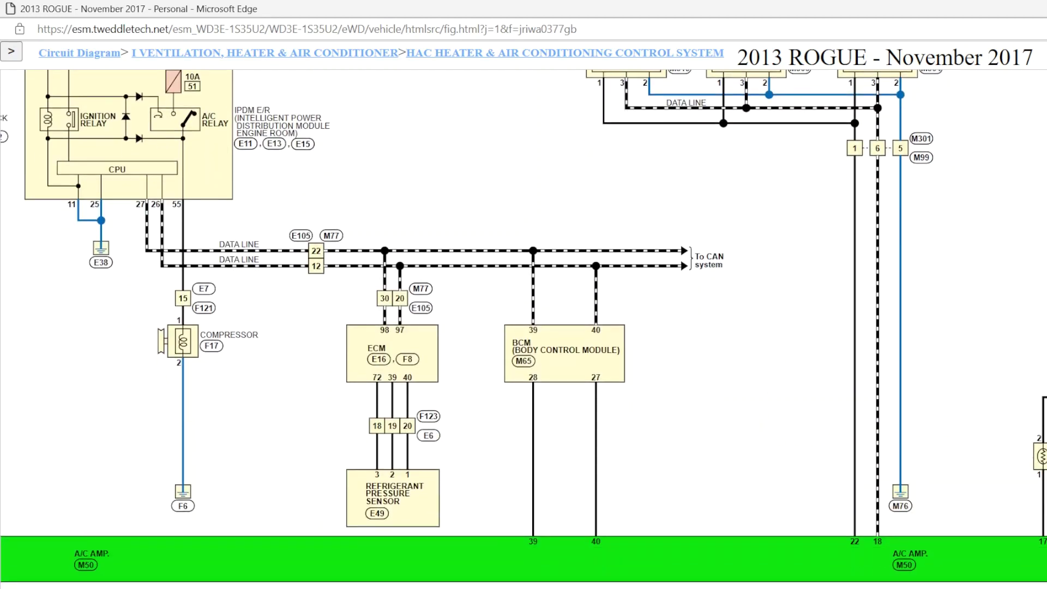
{"action": "scroll", "coordinate": [952, 559], "scroll_direction": "right", "scroll_amount": 2}
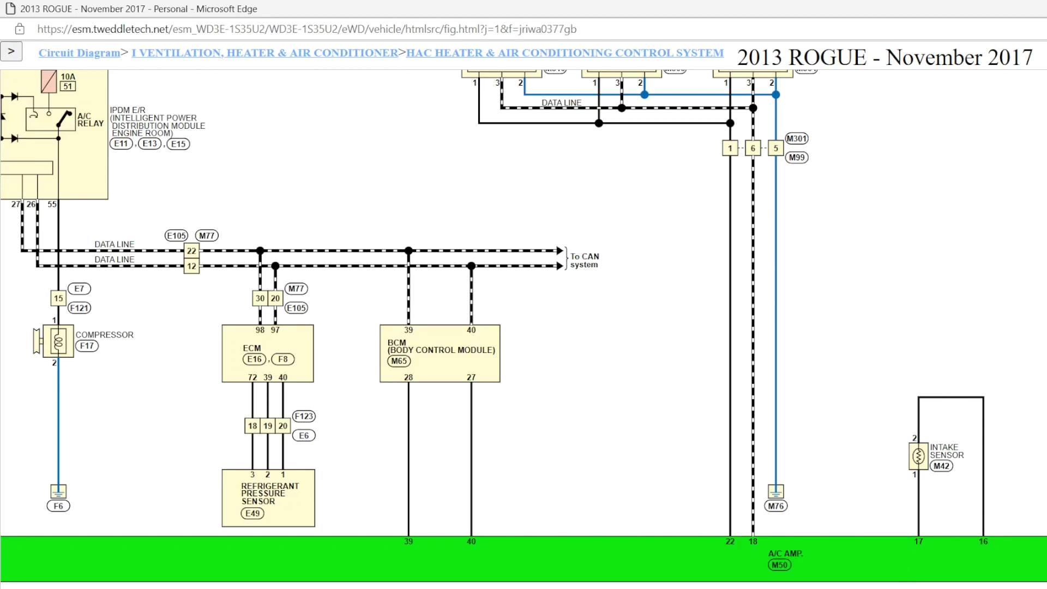
{"action": "scroll", "coordinate": [523, 321], "scroll_direction": "left", "scroll_amount": 5}
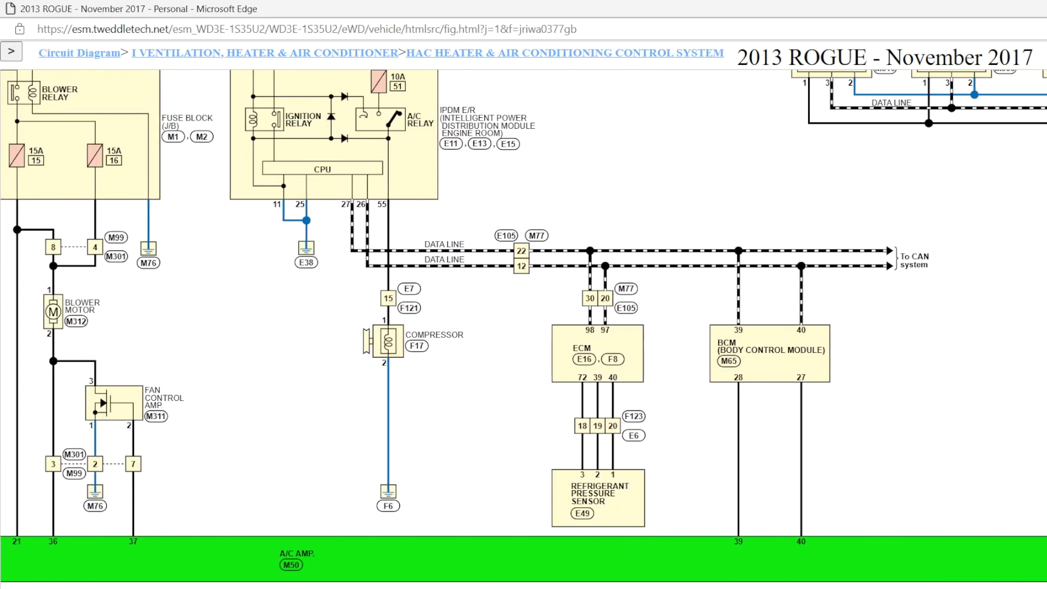
{"action": "scroll", "coordinate": [180, 573], "scroll_direction": "left", "scroll_amount": 4}
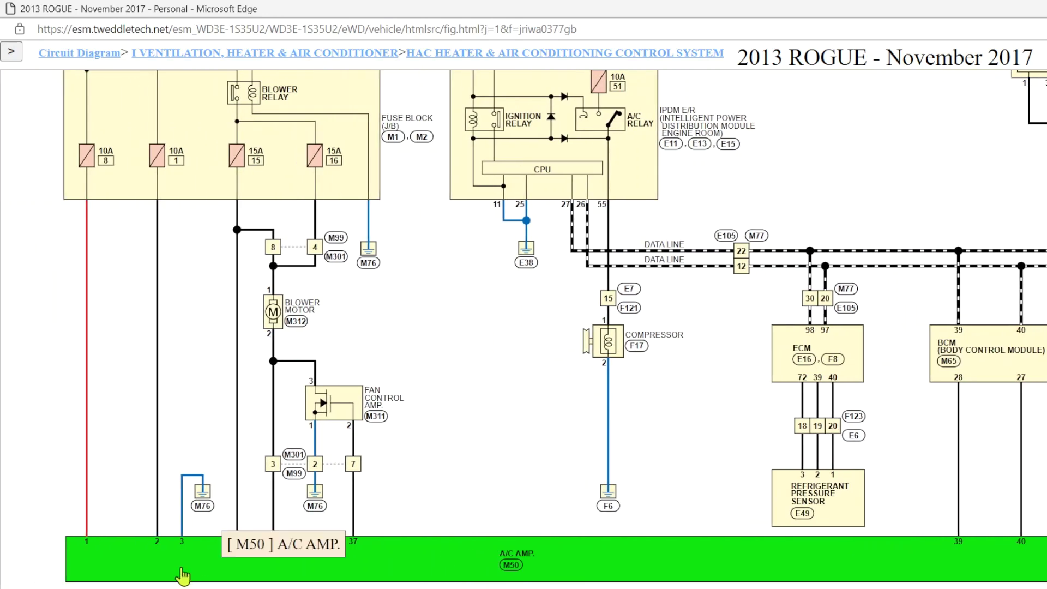
{"action": "scroll", "coordinate": [456, 105], "scroll_direction": "right", "scroll_amount": 9}
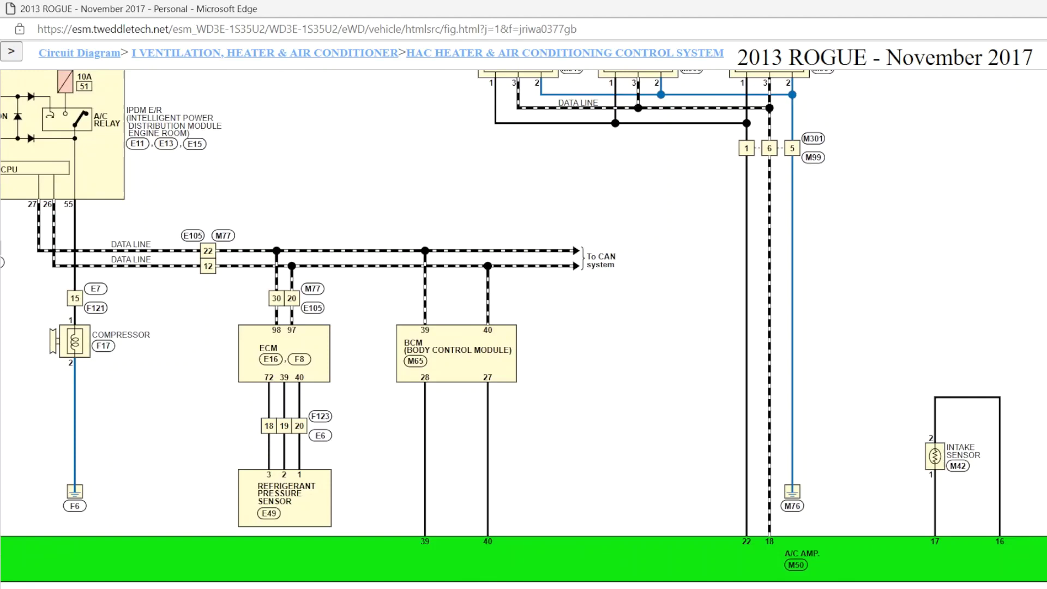
{"action": "scroll", "coordinate": [524, 327], "scroll_direction": "left", "scroll_amount": 5}
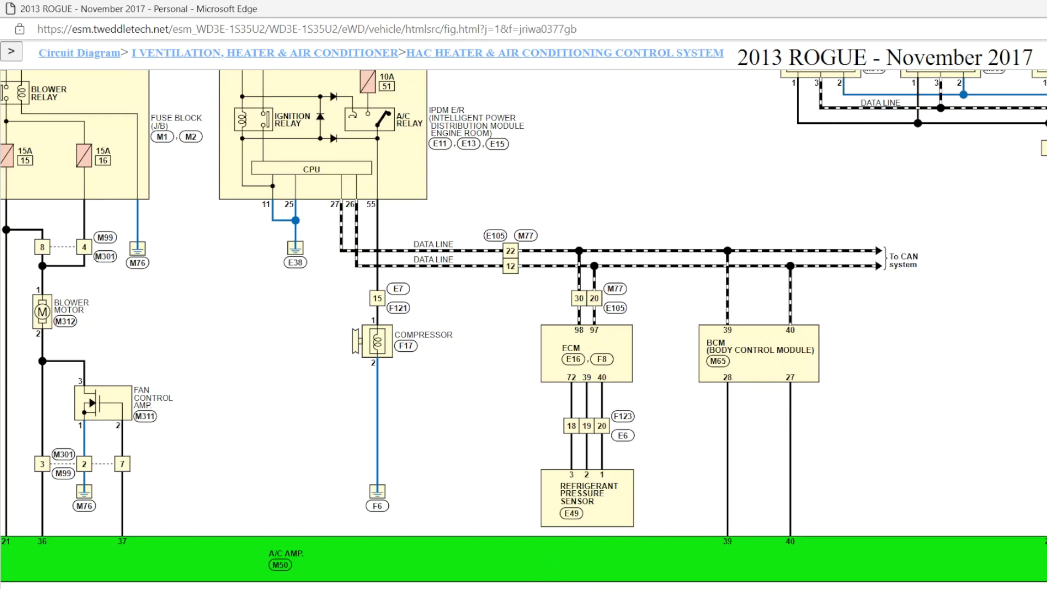
{"action": "scroll", "coordinate": [524, 319], "scroll_direction": "left", "scroll_amount": 5}
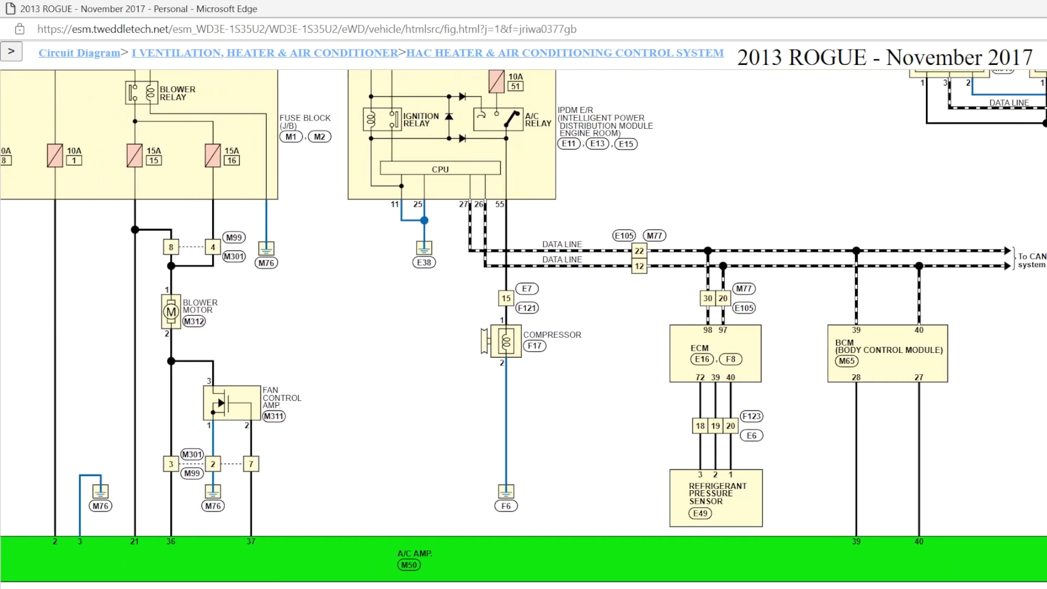
{"action": "scroll", "coordinate": [523, 320], "scroll_direction": "left", "scroll_amount": 2}
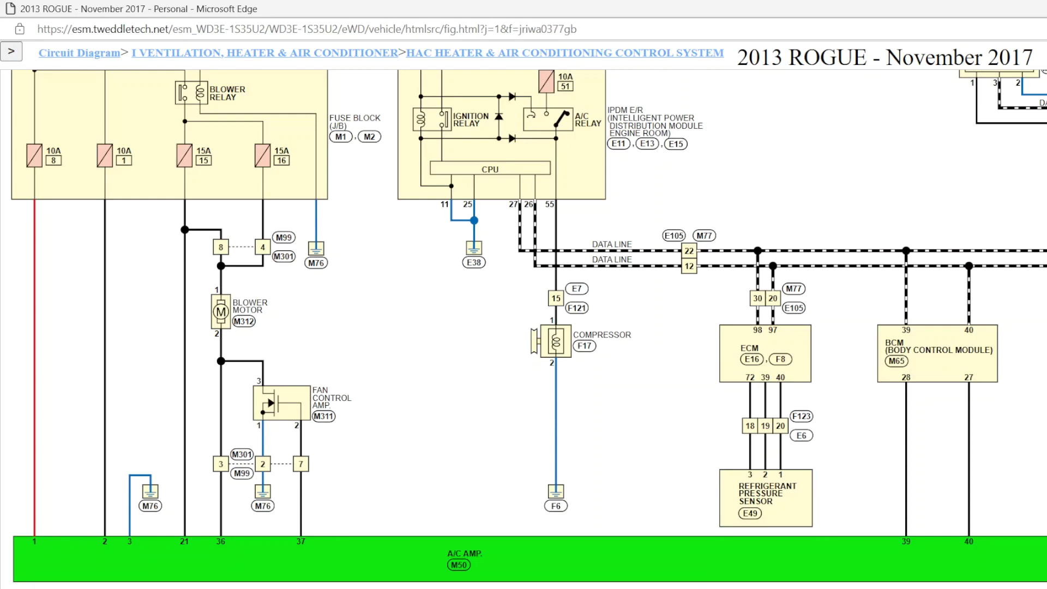
{"action": "scroll", "coordinate": [406, 83], "scroll_direction": "right", "scroll_amount": 5}
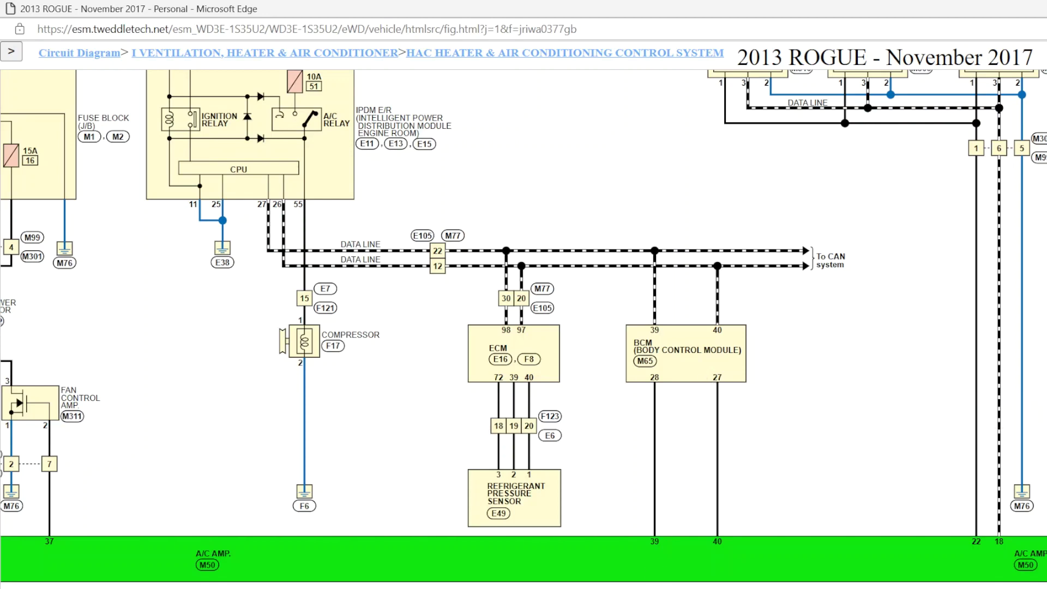
{"action": "scroll", "coordinate": [834, 551], "scroll_direction": "right", "scroll_amount": 3}
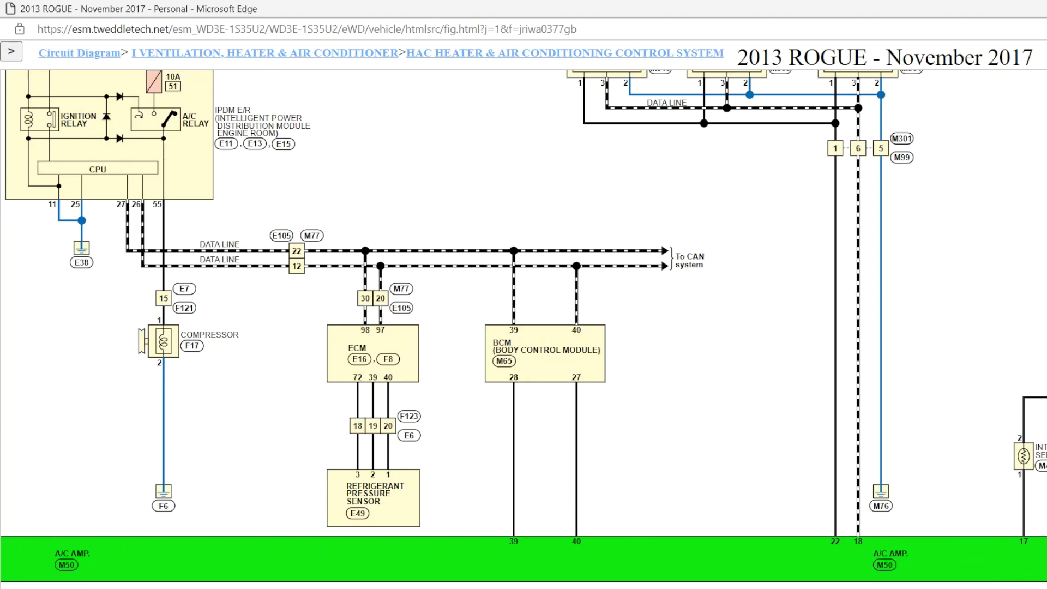
{"action": "scroll", "coordinate": [524, 319], "scroll_direction": "left", "scroll_amount": 5}
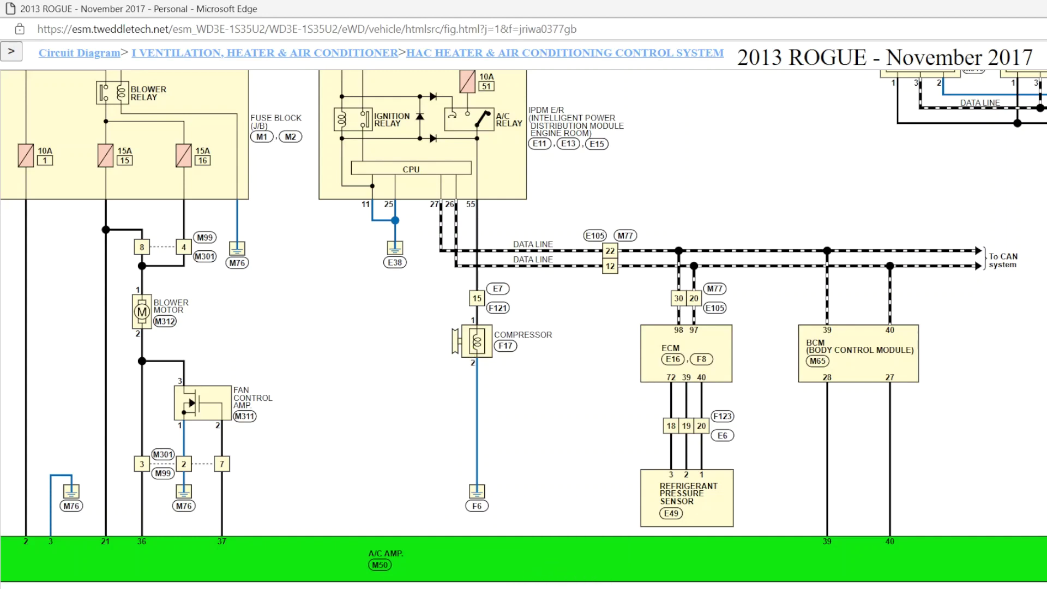
{"action": "scroll", "coordinate": [524, 320], "scroll_direction": "right", "scroll_amount": 5}
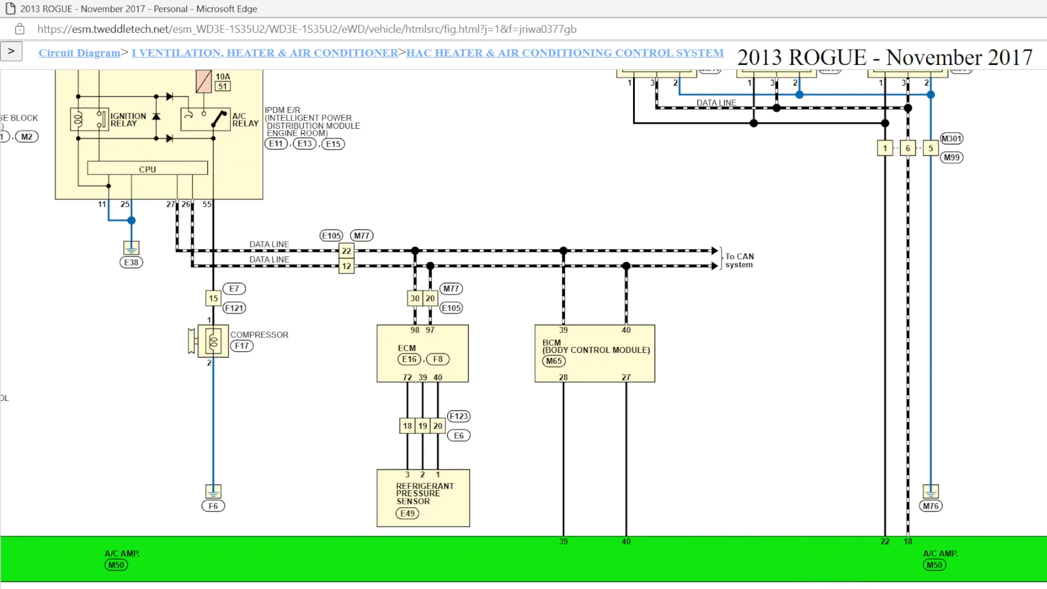
{"action": "scroll", "coordinate": [939, 548], "scroll_direction": "right", "scroll_amount": 3}
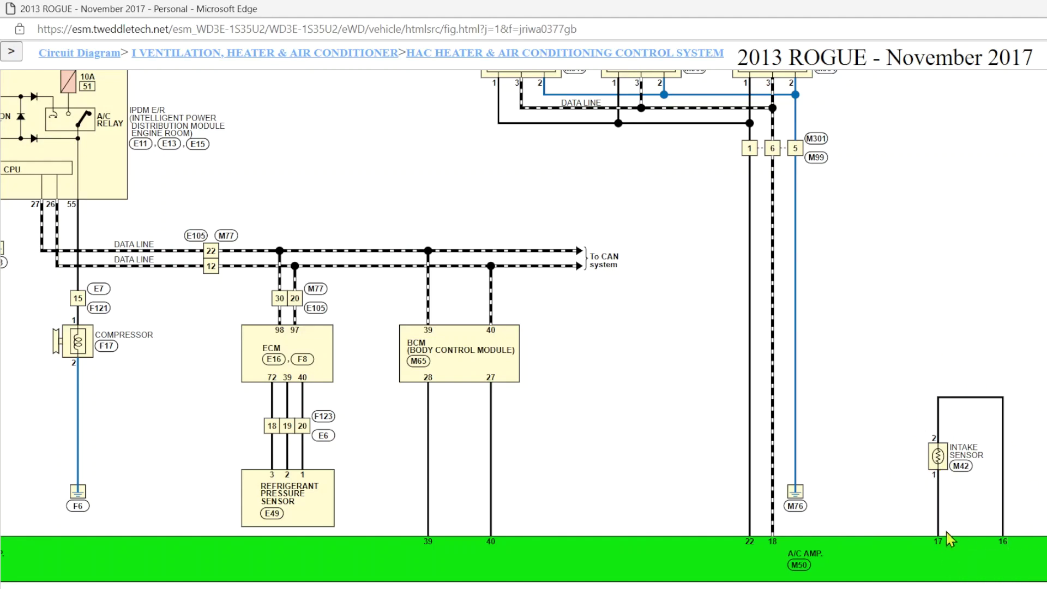
{"action": "scroll", "coordinate": [523, 320], "scroll_direction": "left", "scroll_amount": 5}
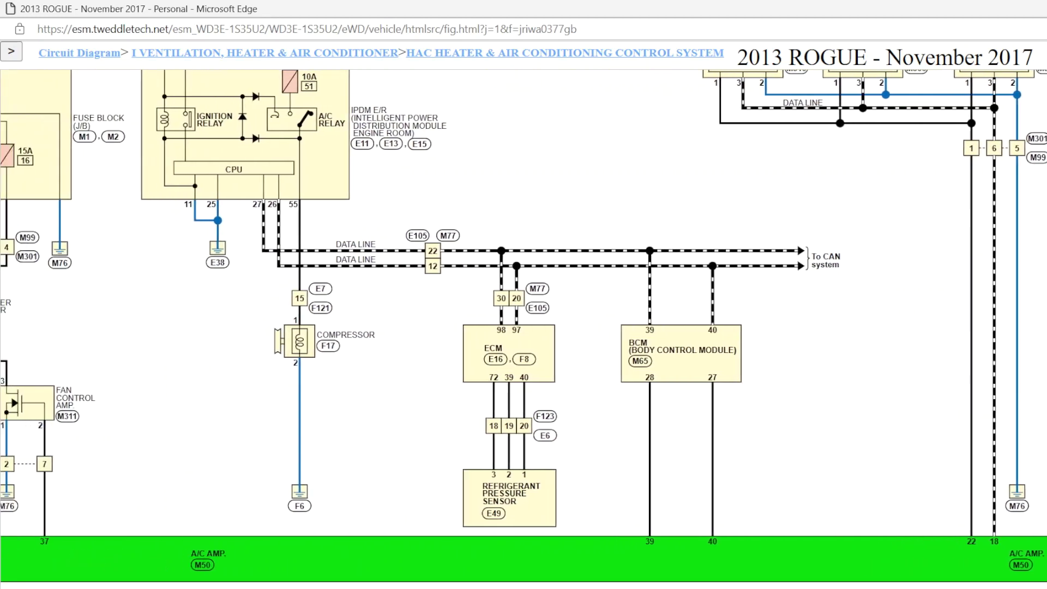
{"action": "scroll", "coordinate": [523, 319], "scroll_direction": "right", "scroll_amount": 4}
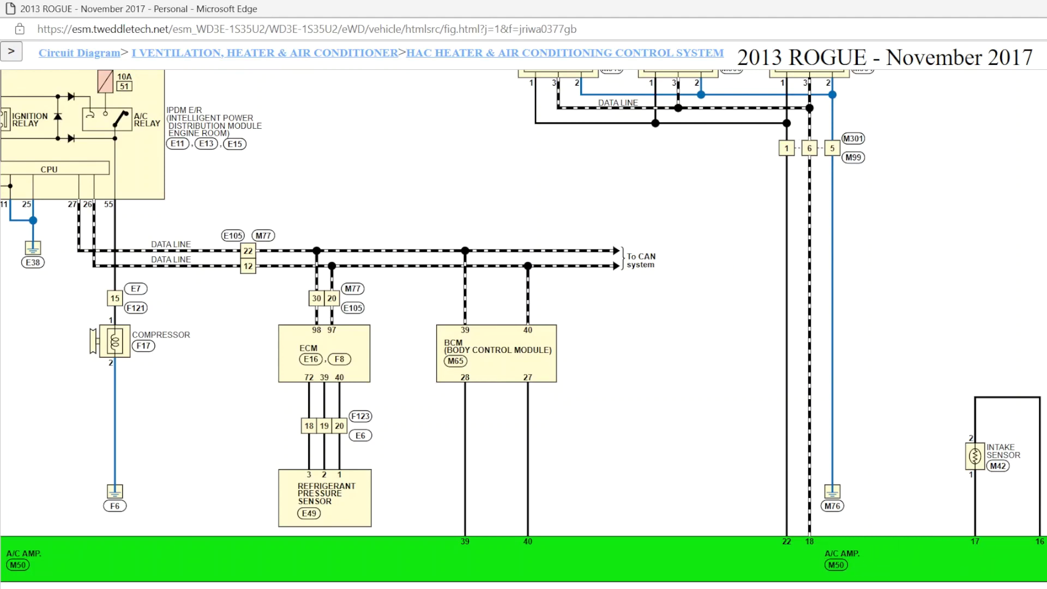
{"action": "scroll", "coordinate": [524, 327], "scroll_direction": "up", "scroll_amount": 2}
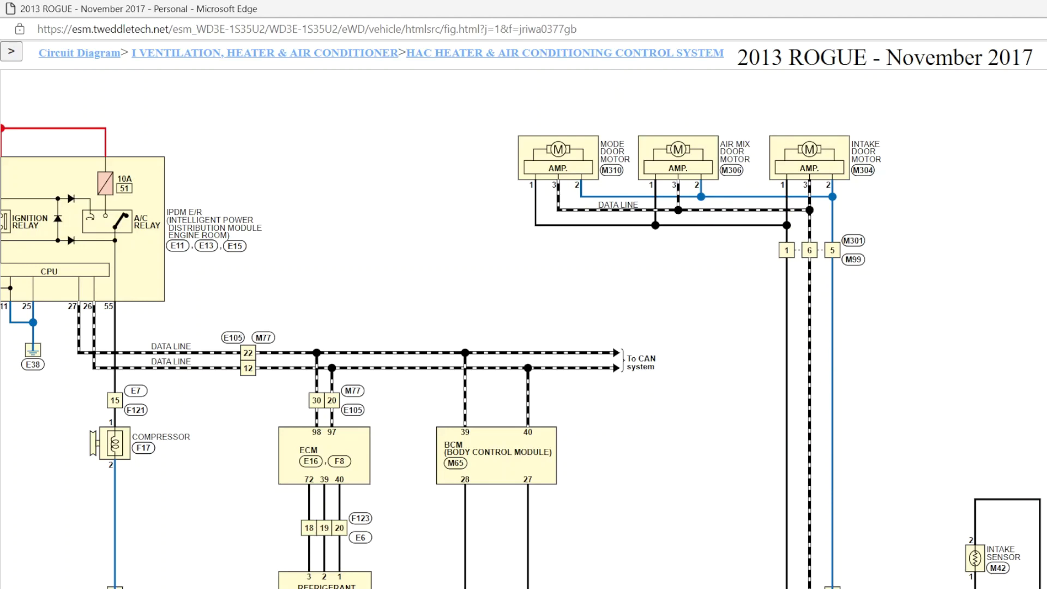
{"action": "scroll", "coordinate": [524, 349], "scroll_direction": "down", "scroll_amount": 2}
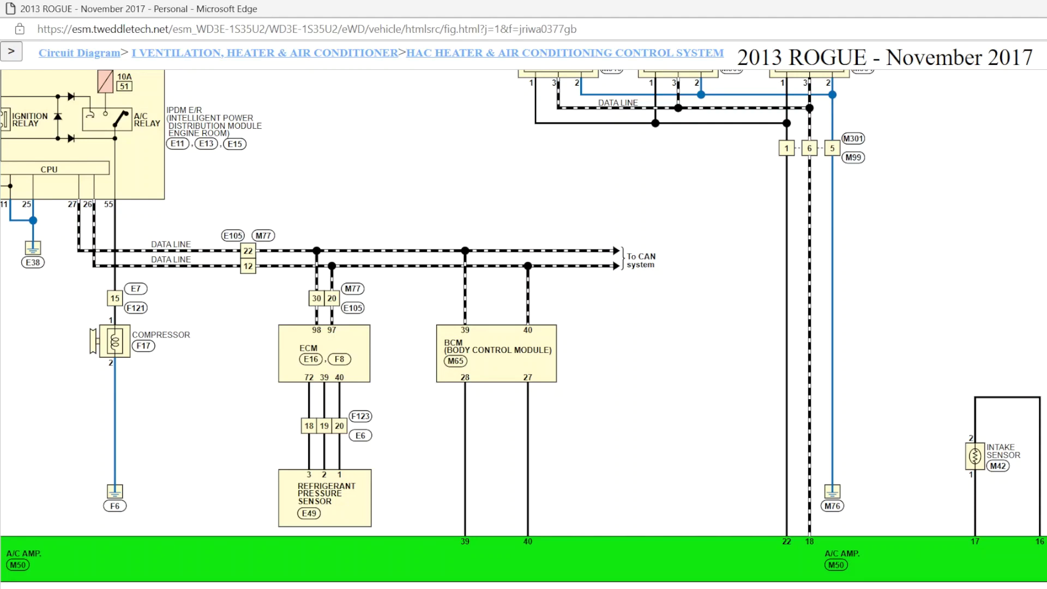
{"action": "scroll", "coordinate": [524, 320], "scroll_direction": "left", "scroll_amount": 3}
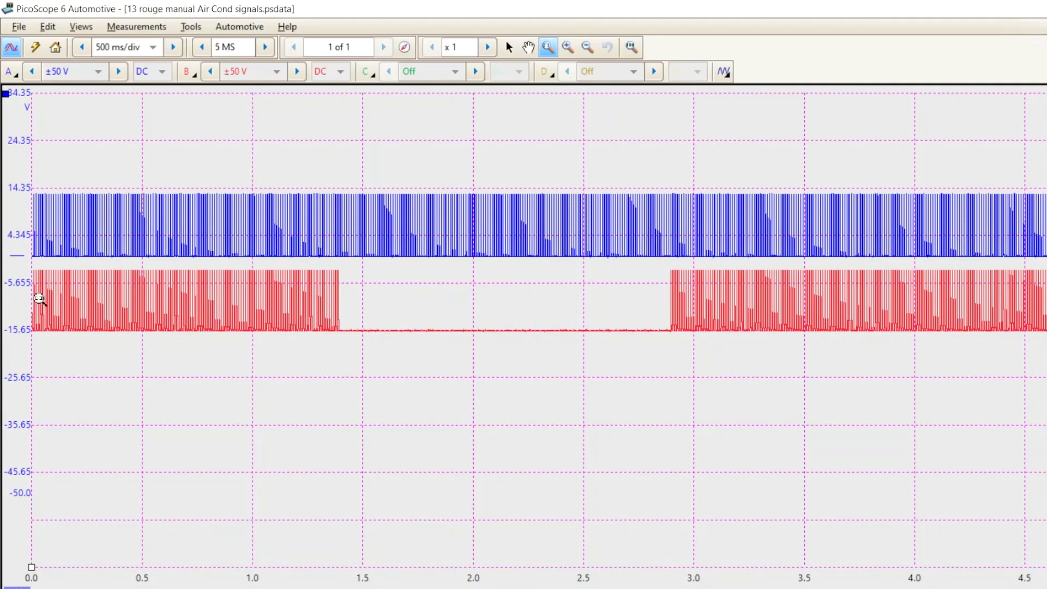
Zoom in on both channels' pulses near 0.4 s, then restore the full 4.5 s capture.
{"action": "left_click_drag", "start_coordinate": [113, 585], "coordinate": [146, 575]}
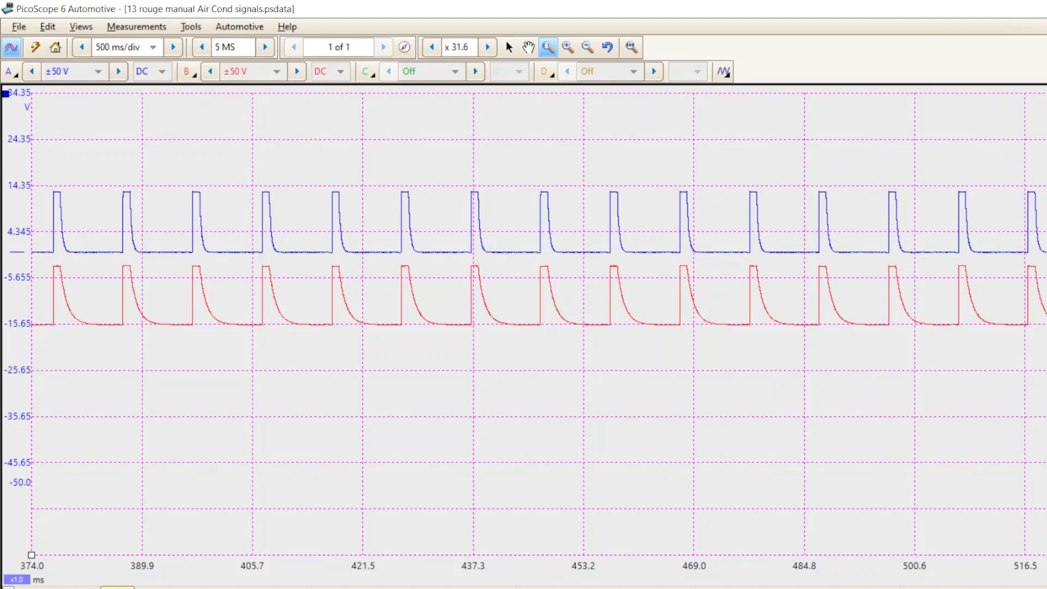
{"action": "scroll", "coordinate": [524, 322], "scroll_direction": "right", "scroll_amount": 2}
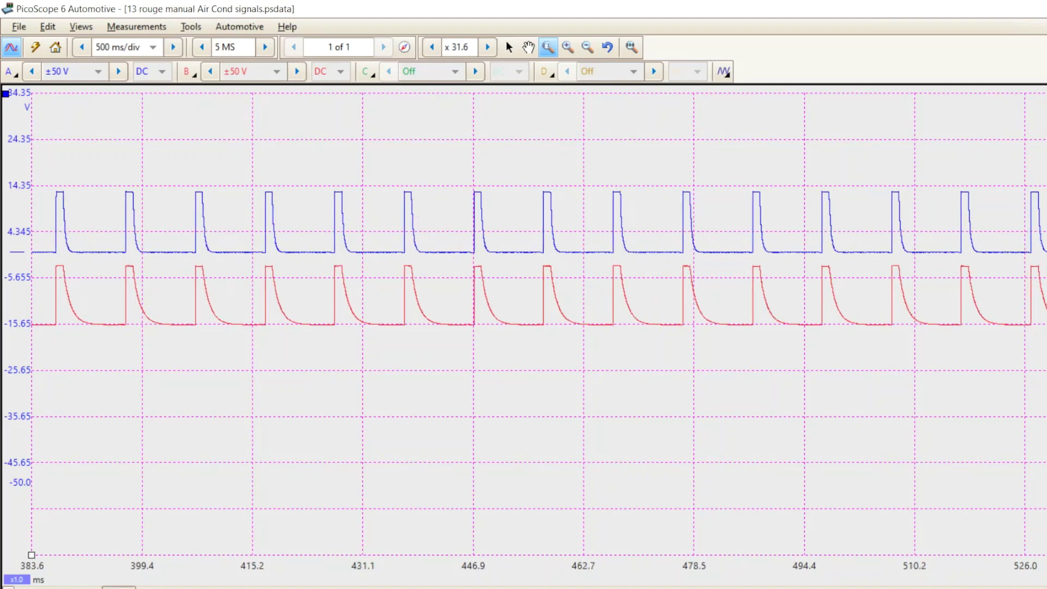
{"action": "scroll", "coordinate": [524, 322], "scroll_direction": "left", "scroll_amount": 4}
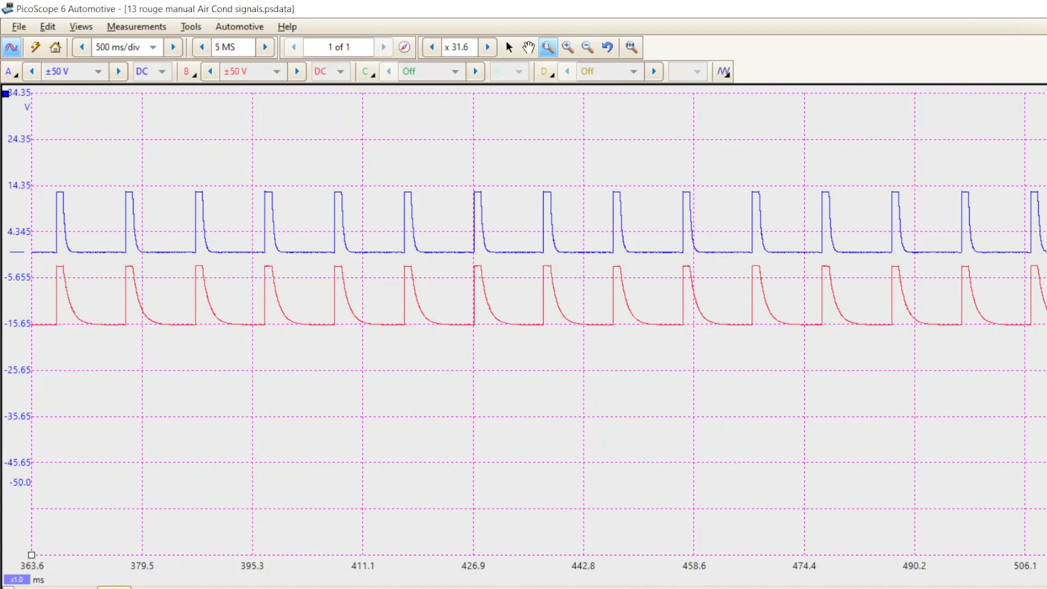
{"action": "left_click", "coordinate": [609, 48]}
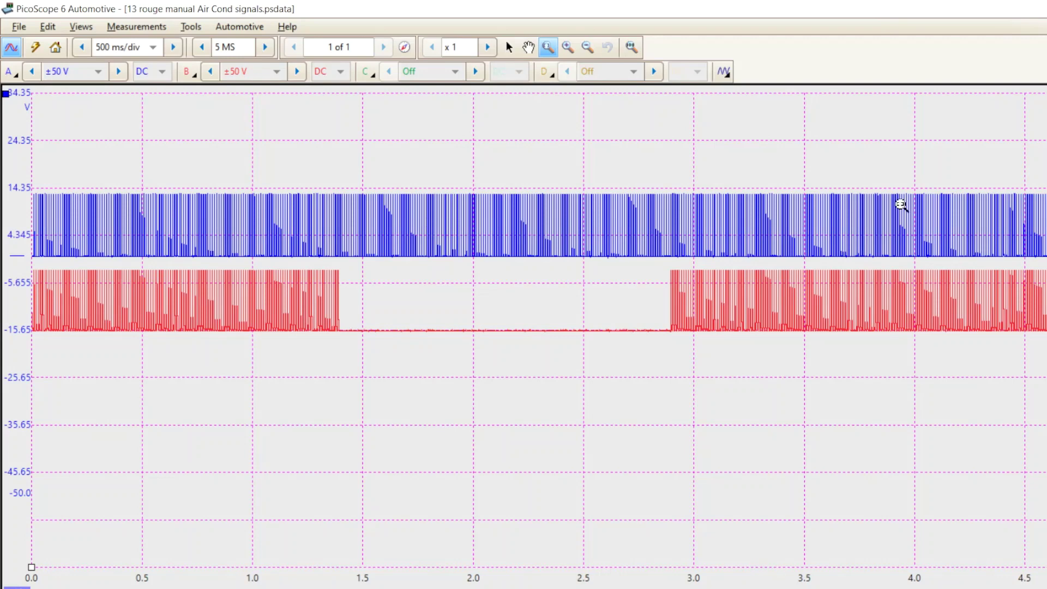
{"action": "left_click", "coordinate": [20, 28]}
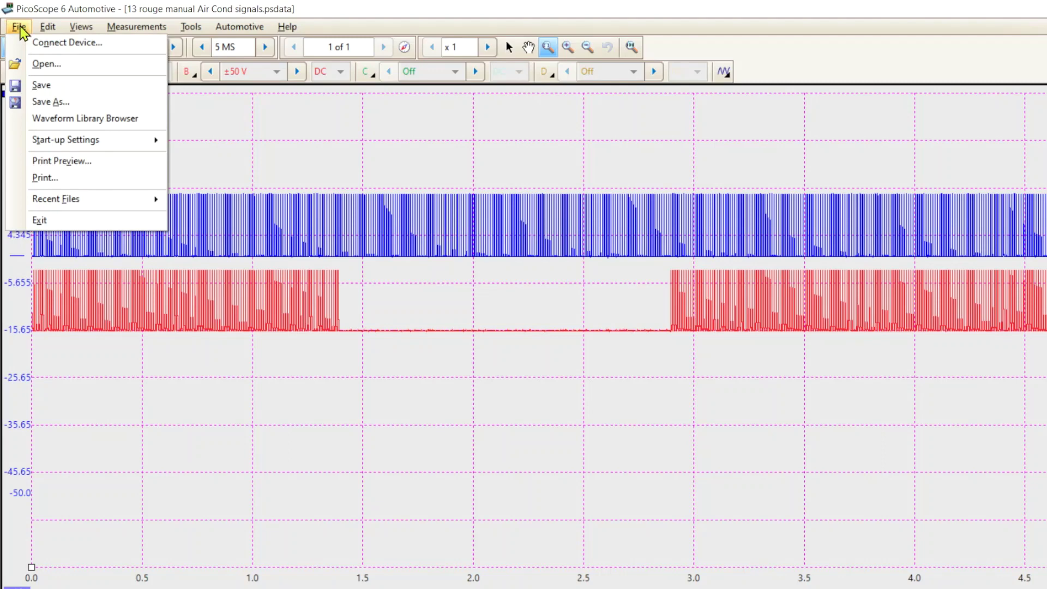
Load the 'both fan a ac button good' capture, zoom into its pulses near 0.6 s, then return to the Rogue HAC diagram.
{"action": "left_click", "coordinate": [44, 64]}
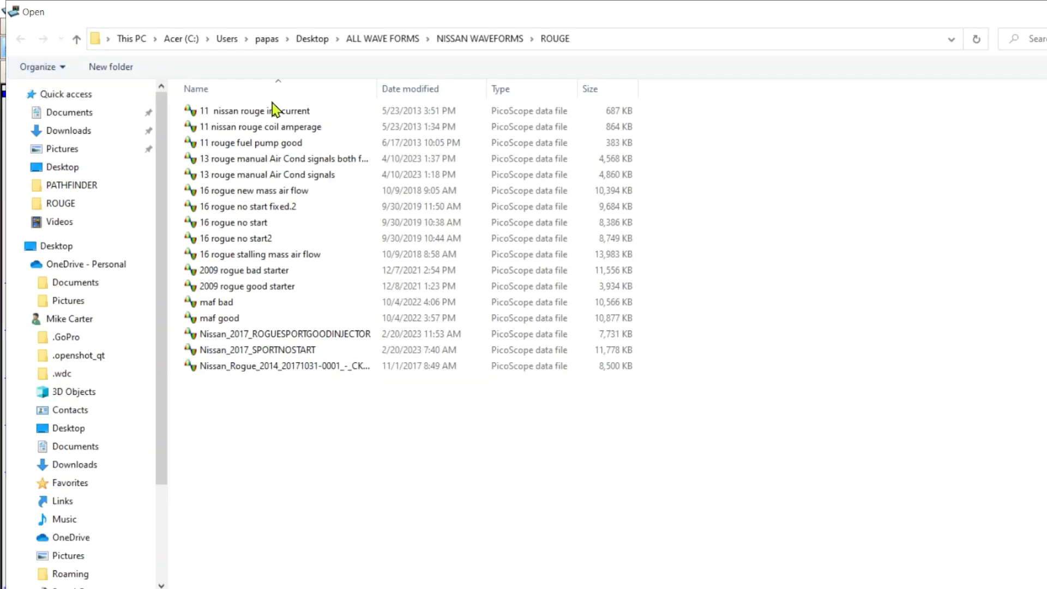
{"action": "double_click", "coordinate": [275, 161]}
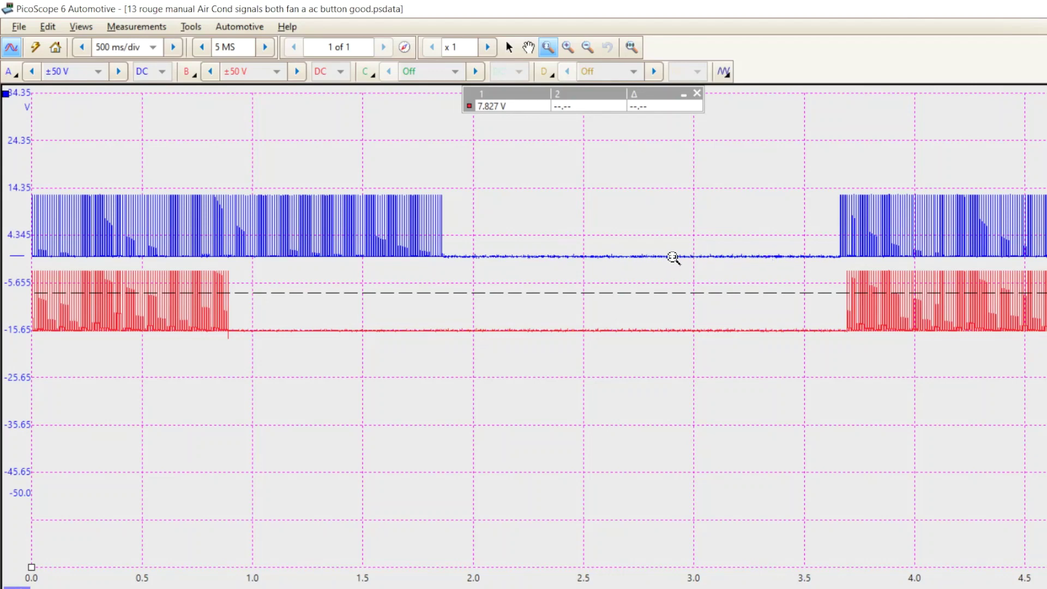
{"action": "left_click_drag", "start_coordinate": [159, 581], "coordinate": [188, 579]}
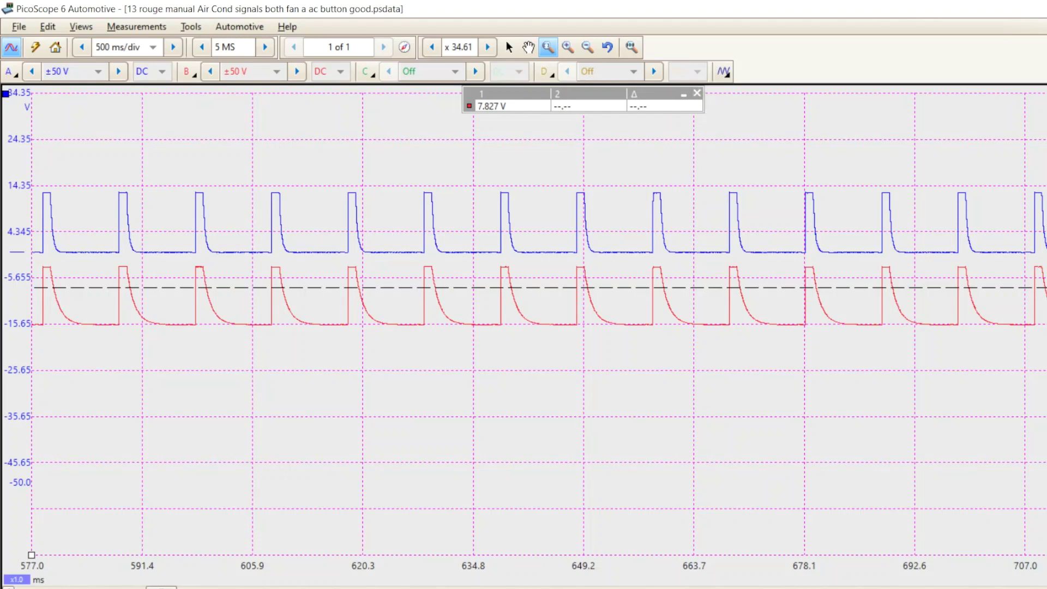
{"action": "left_click", "coordinate": [655, 556]}
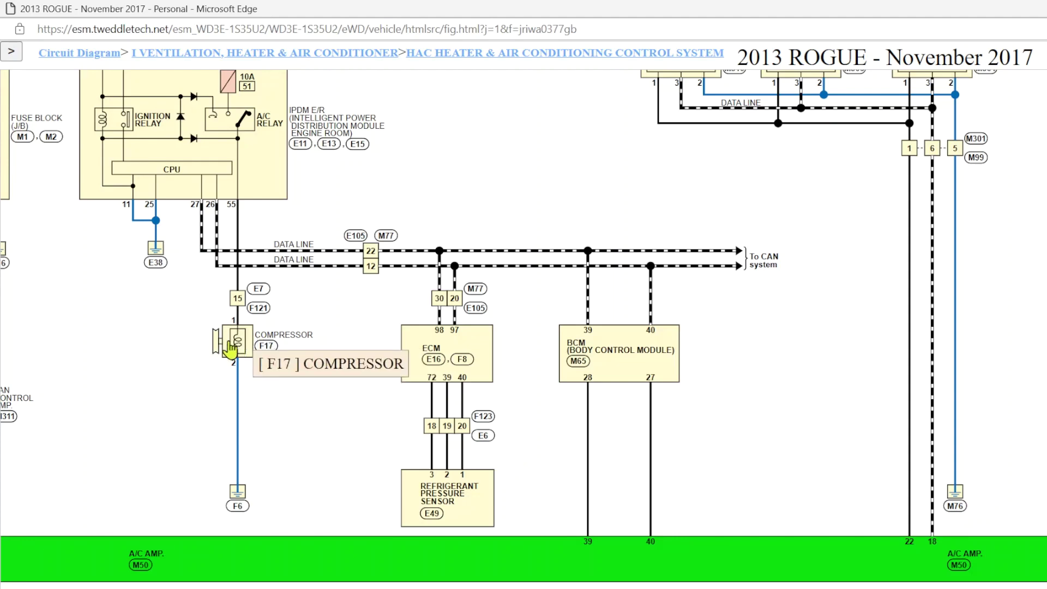
{"action": "scroll", "coordinate": [499, 320], "scroll_direction": "right", "scroll_amount": 3}
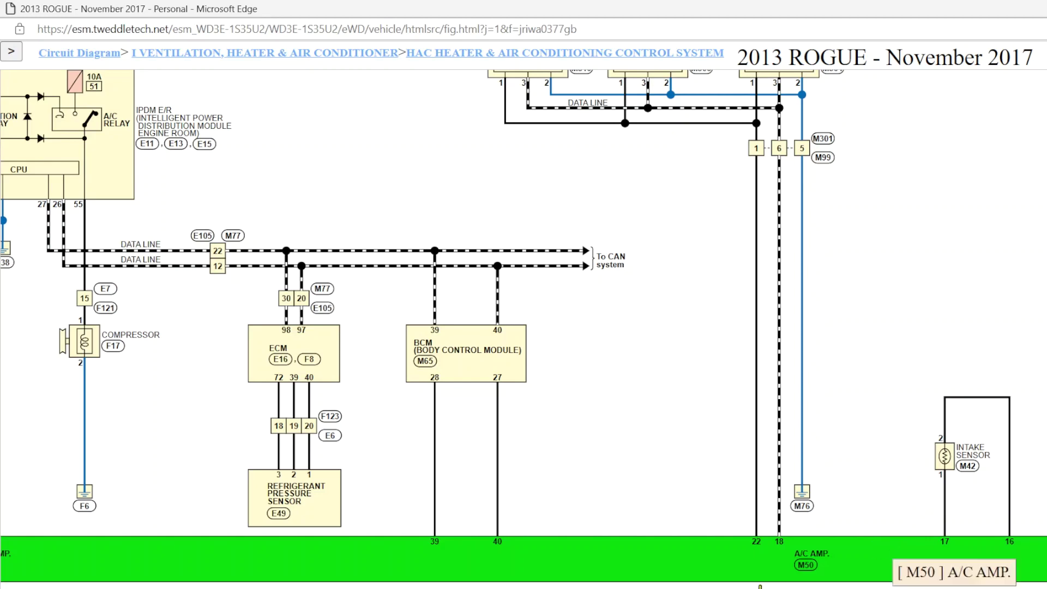
{"action": "scroll", "coordinate": [523, 319], "scroll_direction": "left", "scroll_amount": 10}
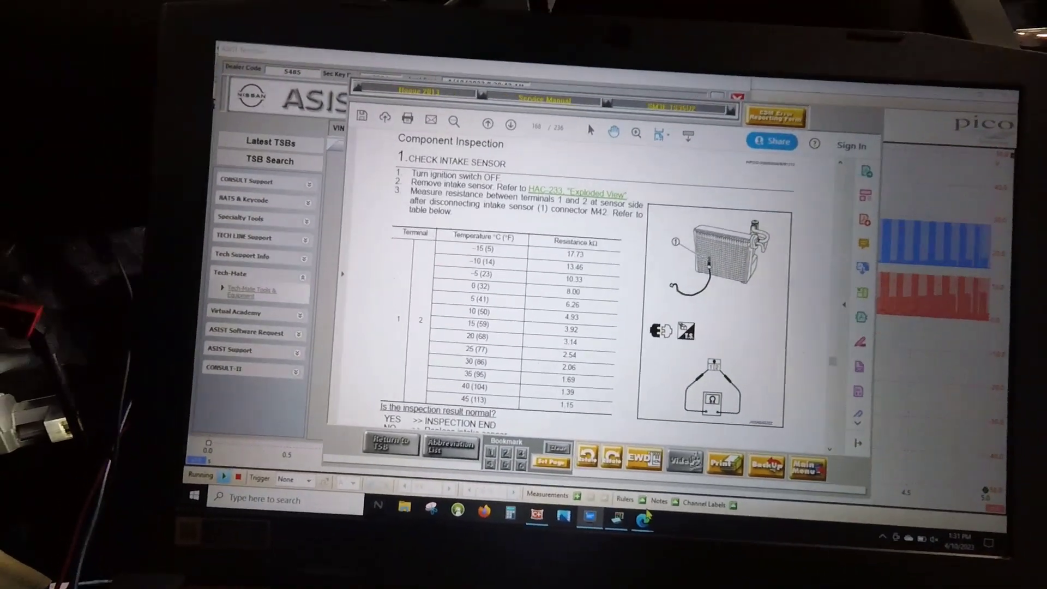
Return from the intake sensor resistance table to the live PicoScope capture.
{"action": "left_click", "coordinate": [618, 514]}
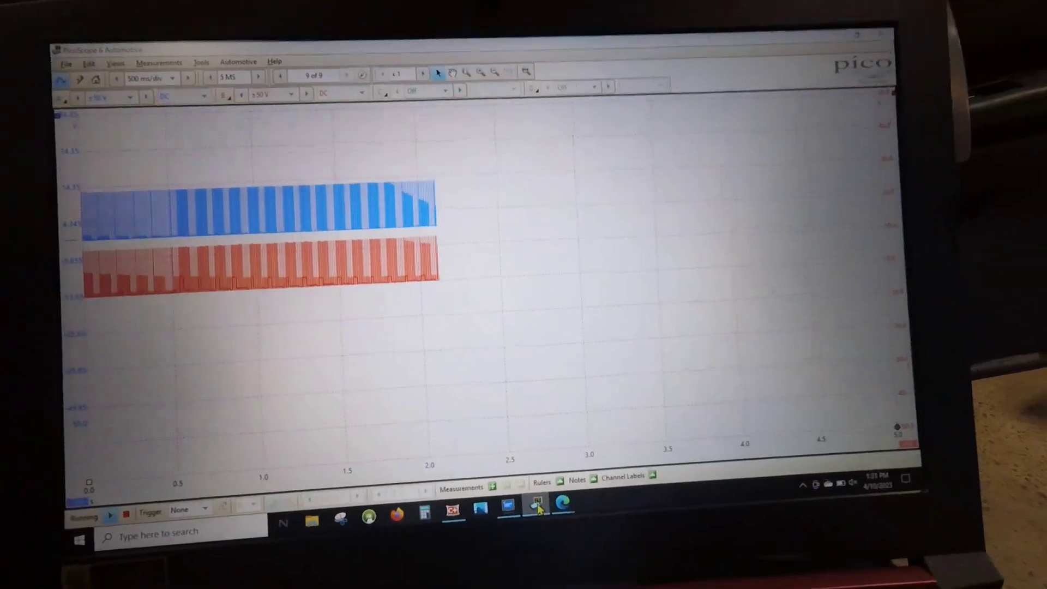